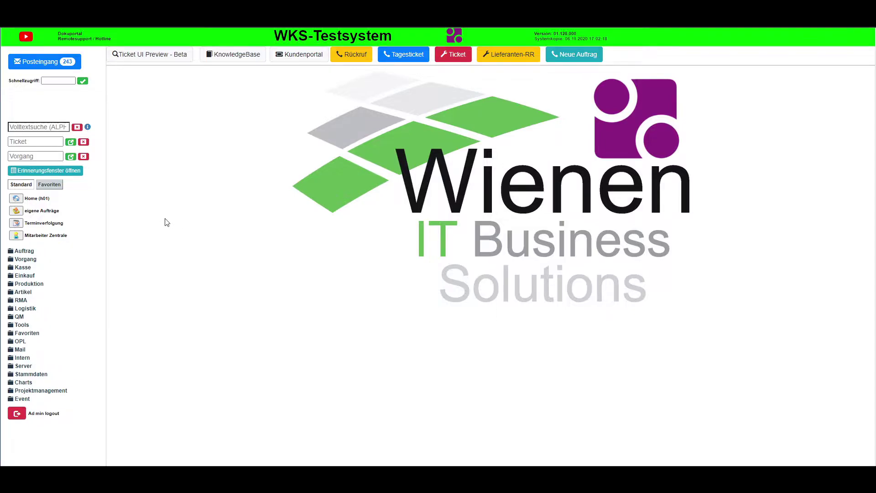
Open a new transaction with the quick-access code vnv and set its transaction type to Kundenauftrag (BE).
click(60, 80)
key(Return)
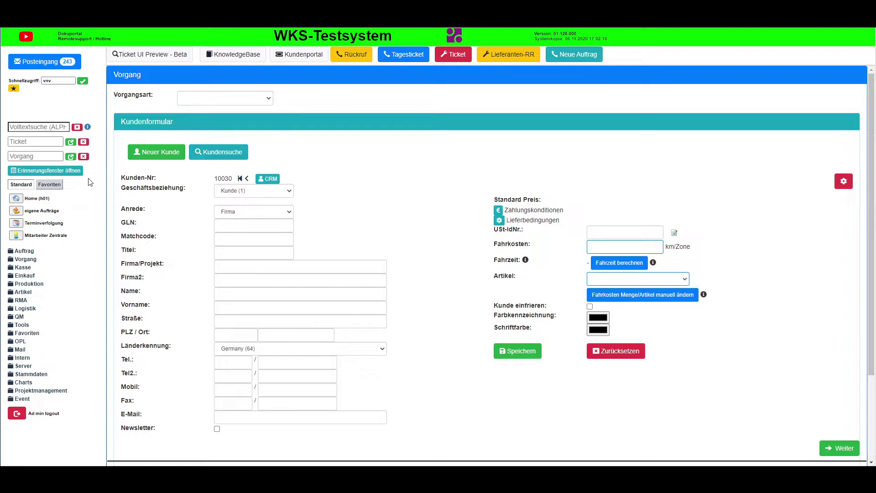
click(27, 260)
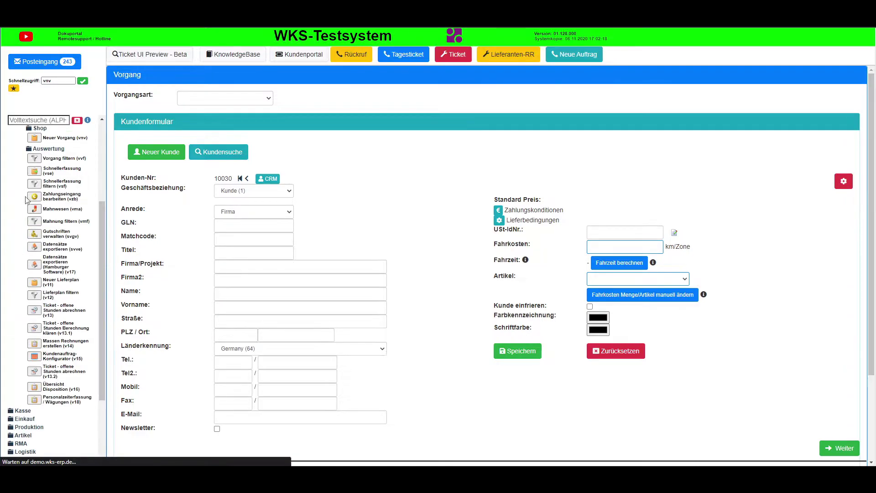
click(205, 98)
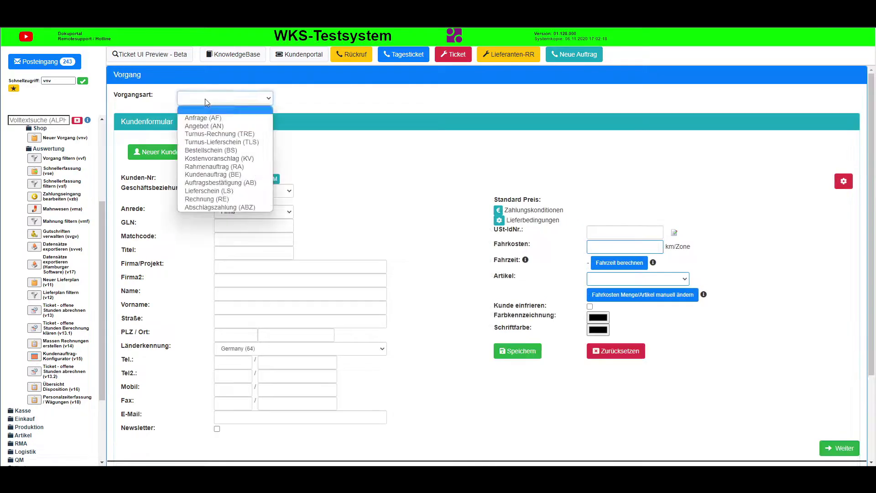
click(212, 174)
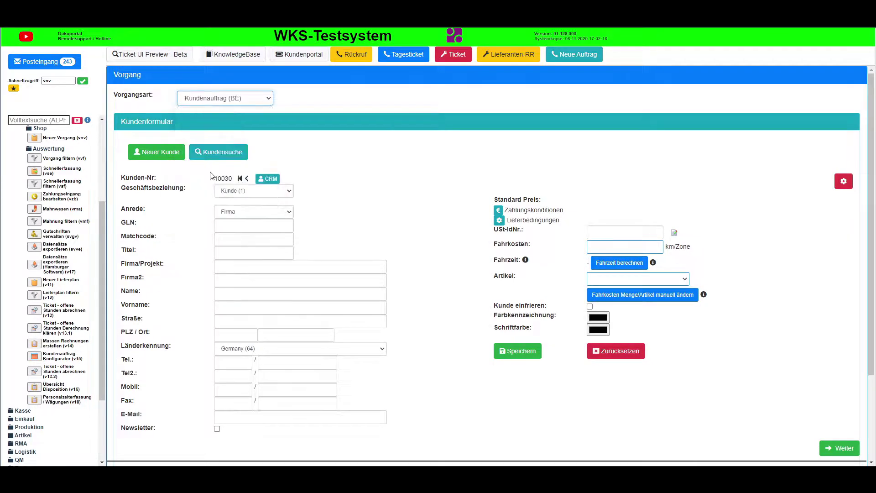
Choose the customer Musterfirma from the customer search and continue to the order's document data.
click(221, 155)
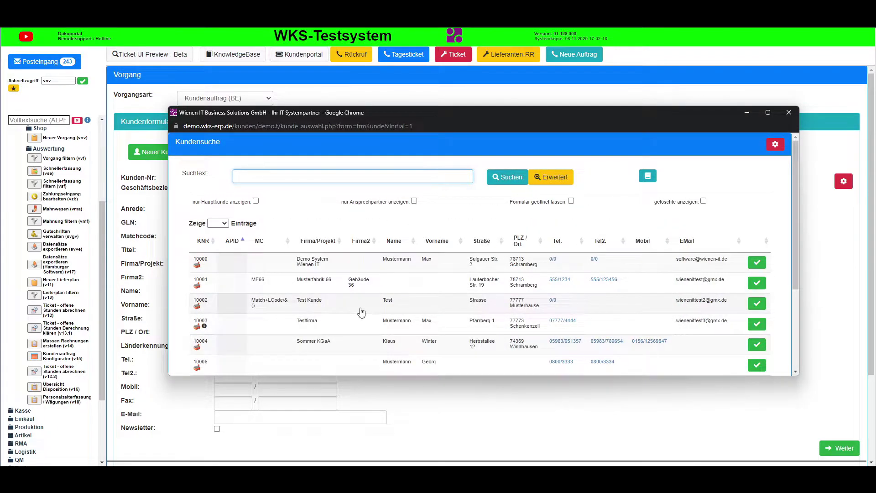
scroll(361, 312, down, 3)
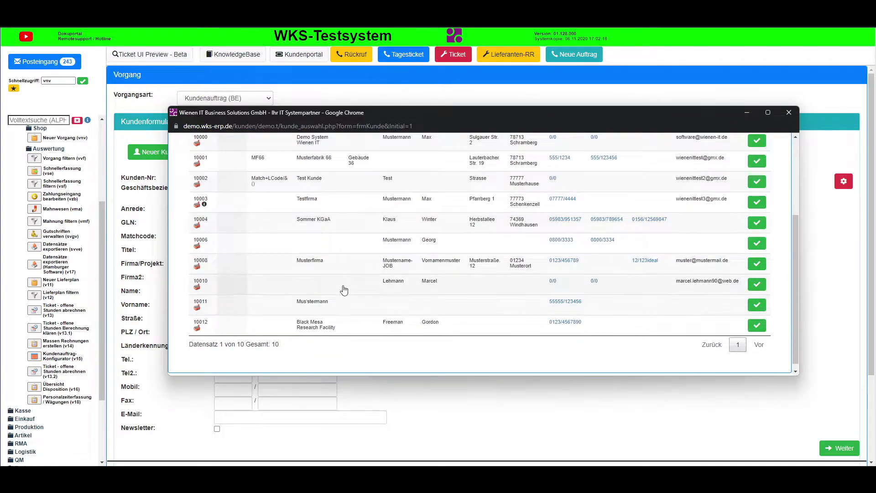
click(315, 261)
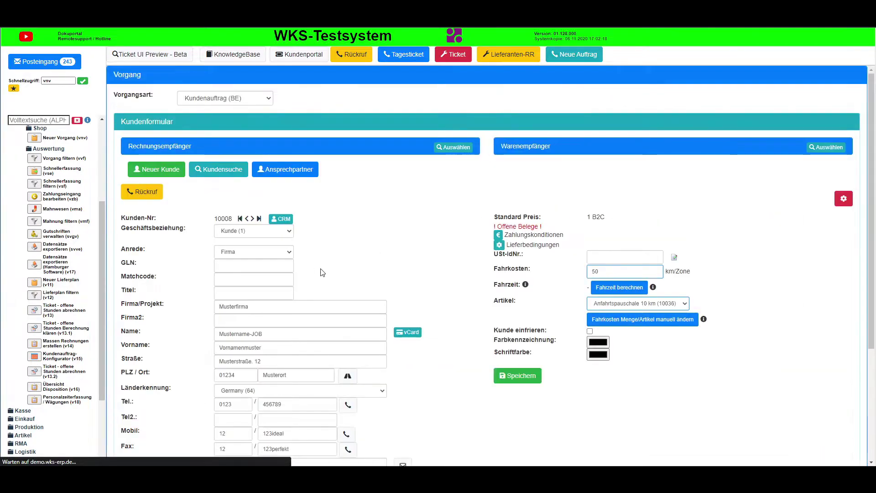
scroll(470, 260, down, 4)
click(831, 337)
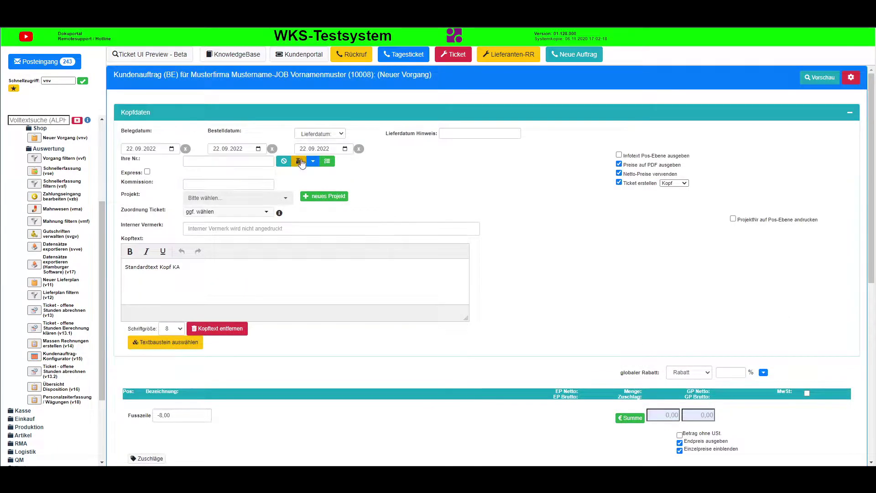
Run an article search without a search term and look through the listed articles.
scroll(340, 237, down, 5)
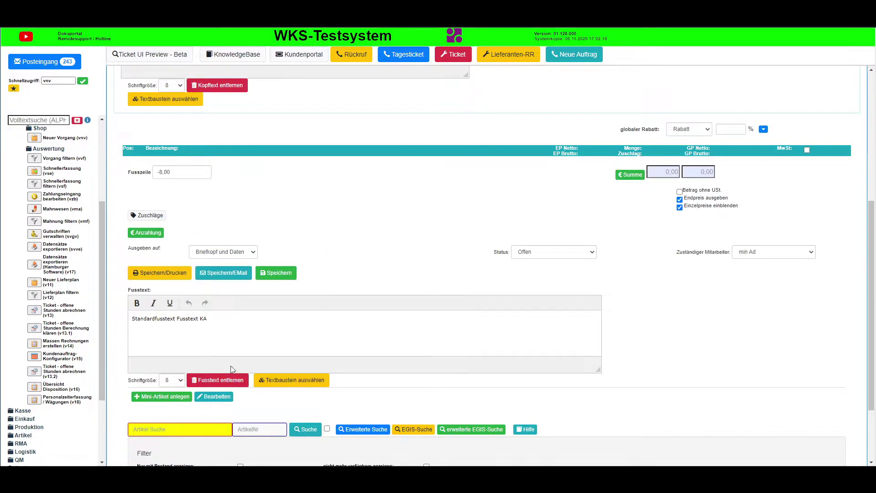
click(202, 431)
scroll(218, 417, down, 2)
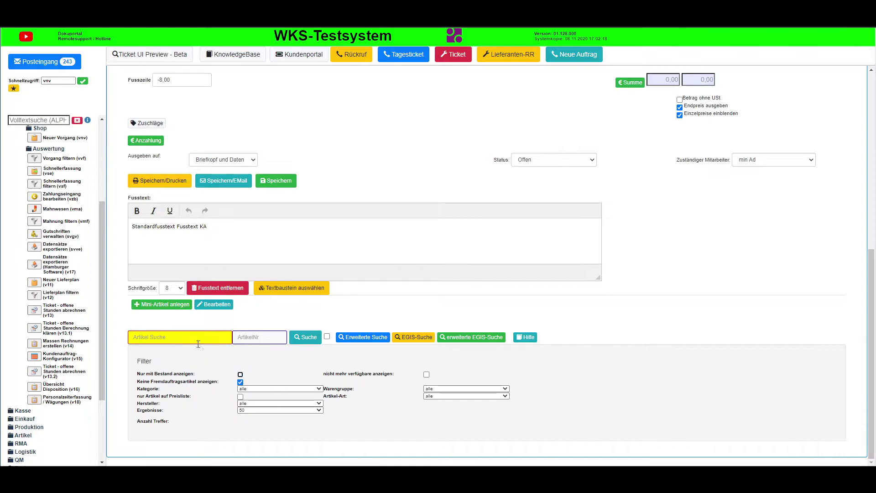
key(Return)
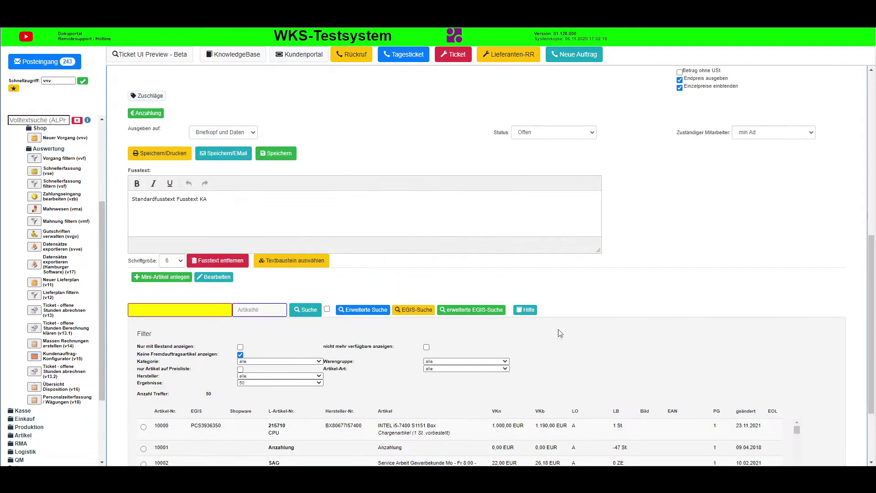
scroll(560, 333, down, 2)
scroll(459, 366, down, 2)
scroll(459, 366, down, 5)
scroll(458, 365, down, 5)
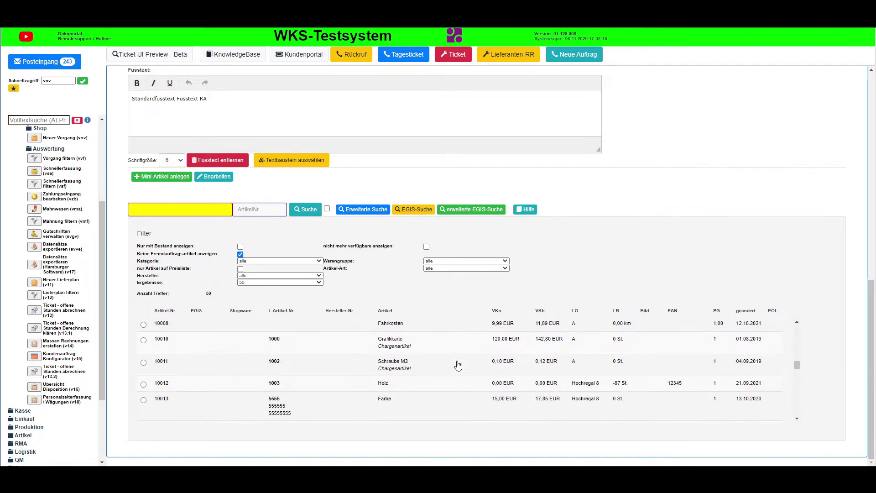
scroll(459, 366, down, 2)
scroll(459, 365, down, 4)
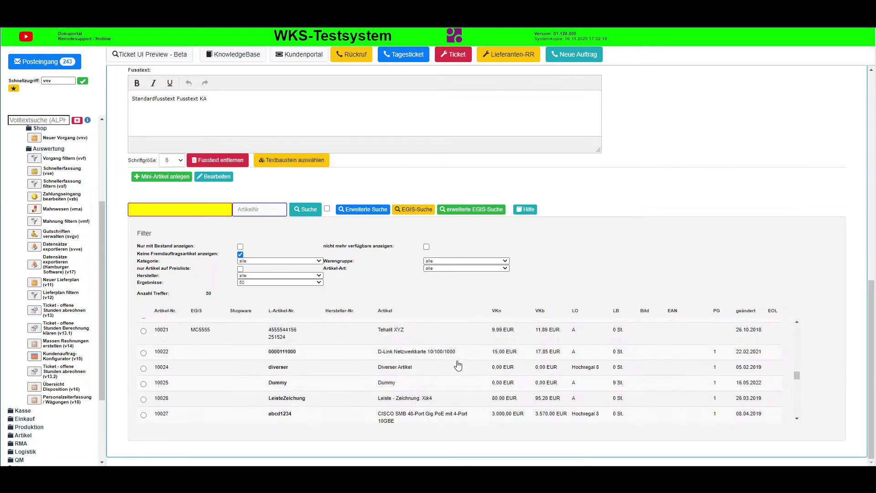
scroll(451, 365, down, 6)
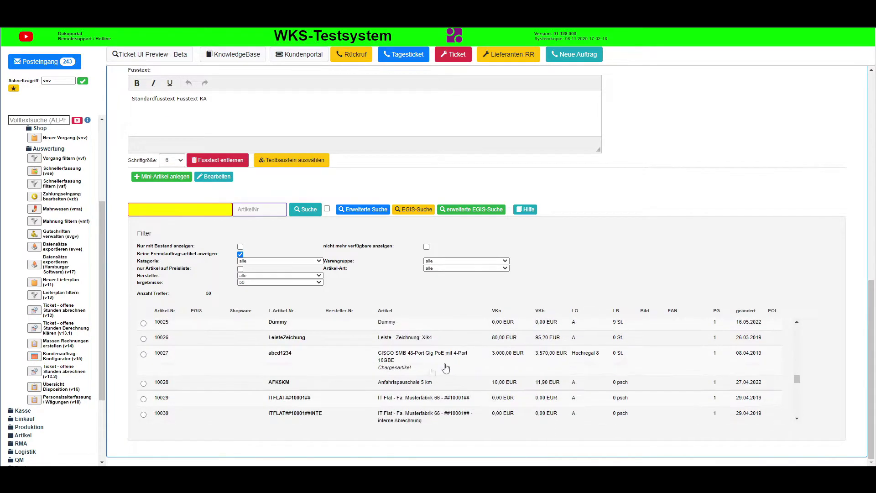
scroll(421, 376, down, 8)
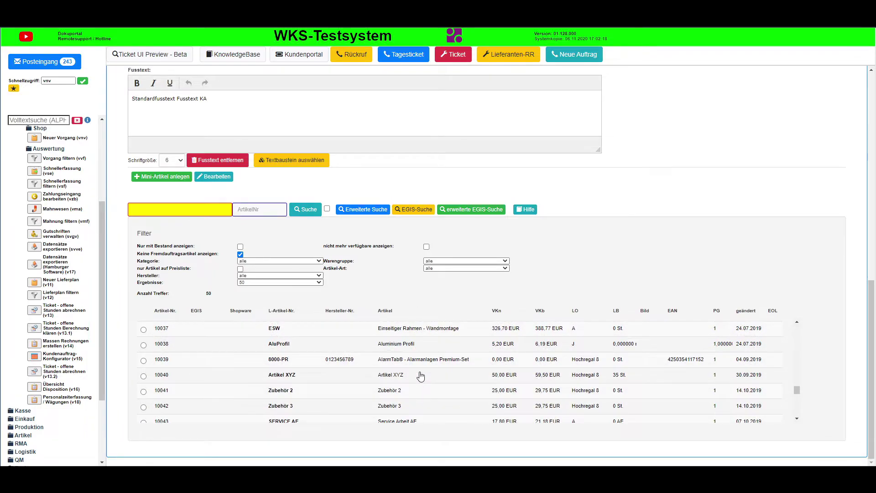
Limit the article search to items in stock and add the article Neuer Artikel 2 02122020 to the order.
click(241, 247)
click(305, 209)
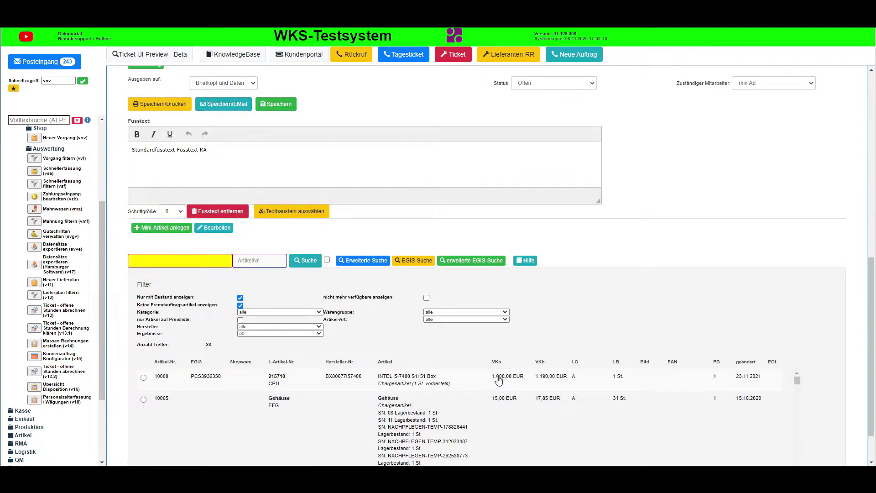
mouse_move(498, 380)
scroll(498, 380, down, 5)
scroll(566, 319, down, 1)
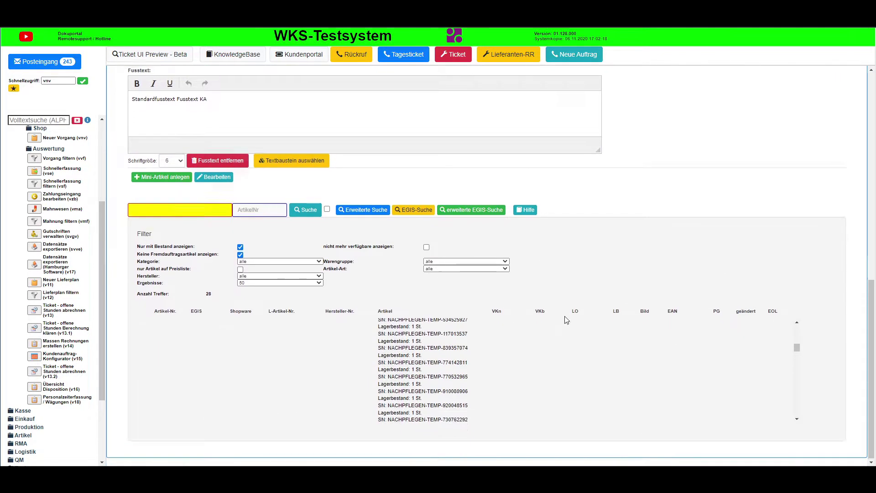
scroll(510, 355, down, 3)
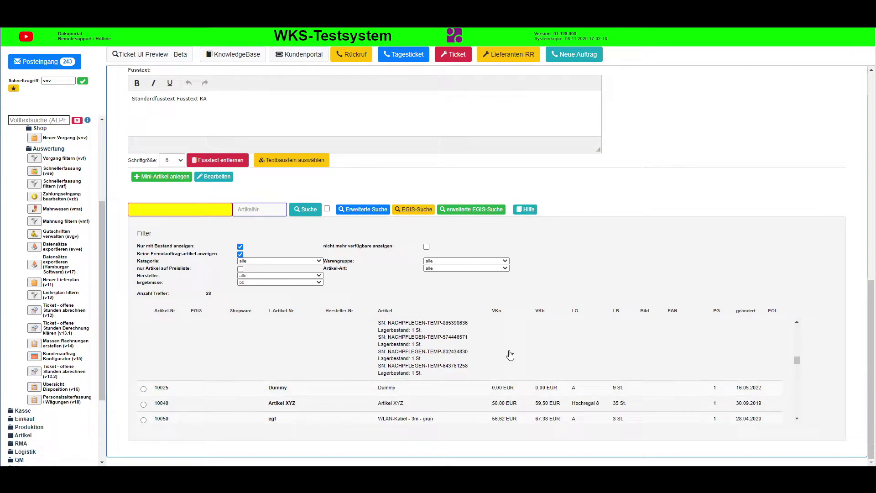
scroll(509, 355, down, 3)
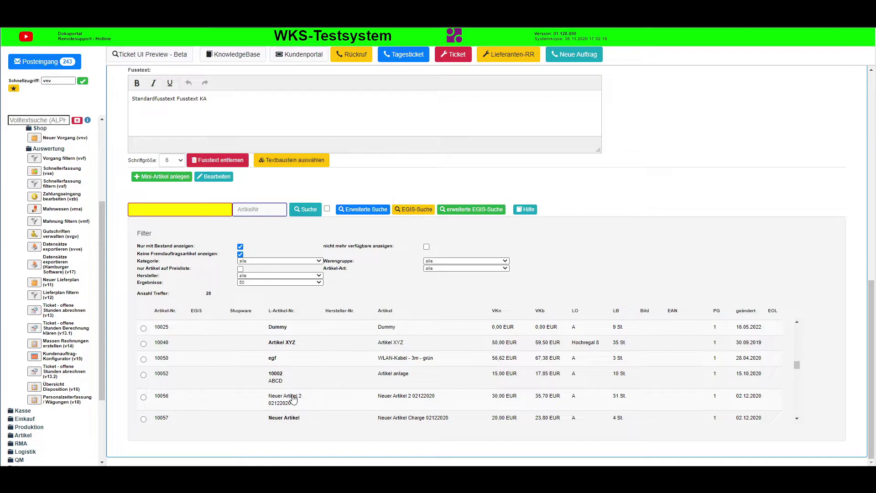
click(421, 396)
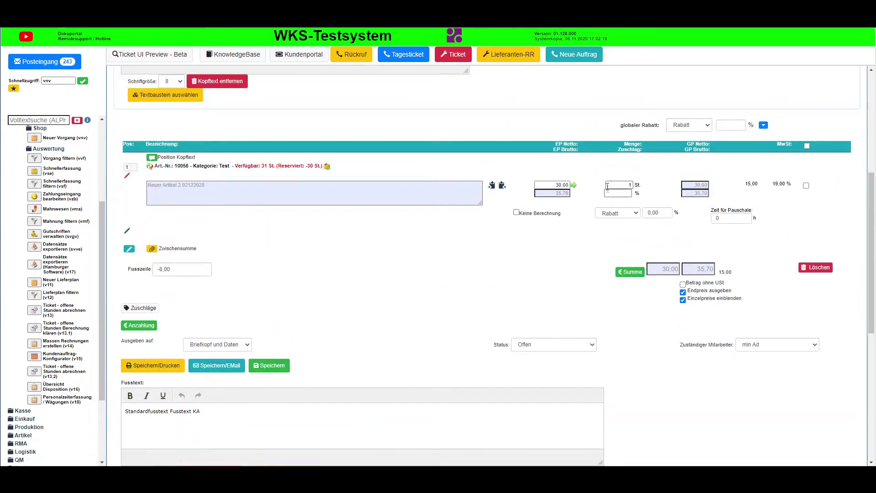
Set the article position's quantity to 10 and save the customer order.
click(617, 185)
text(0)
click(626, 166)
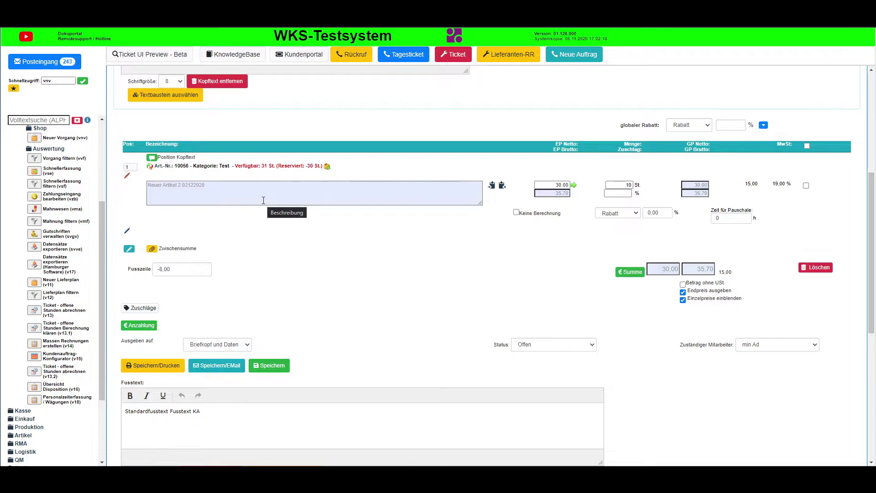
scroll(269, 207, up, 3)
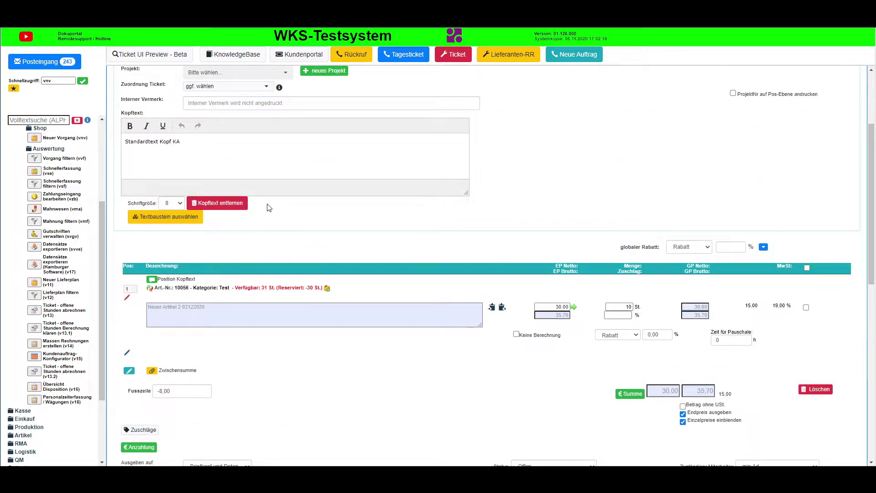
scroll(269, 208, down, 3)
click(263, 365)
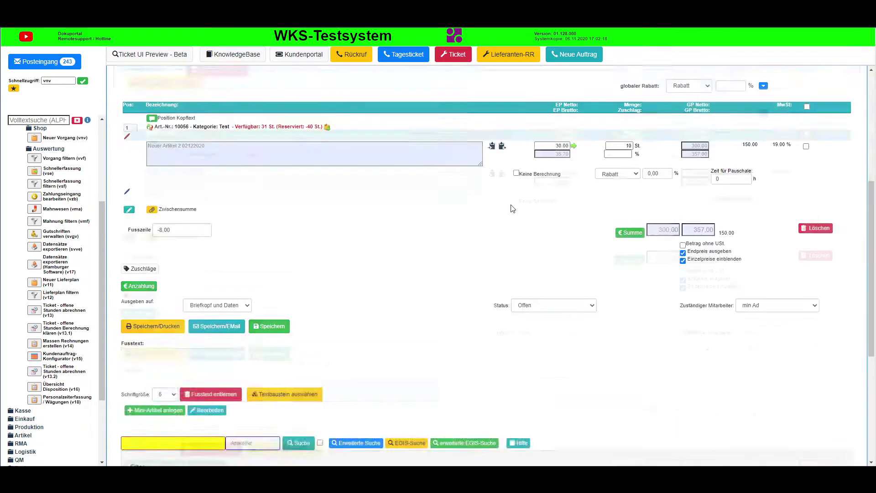
Convert the saved customer order into an Auftragsbestätigung (AB) and save it.
click(753, 81)
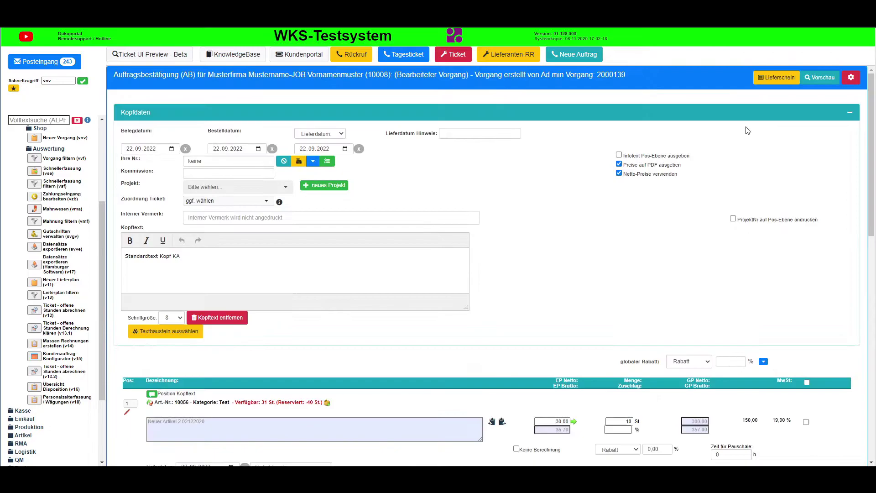
click(512, 71)
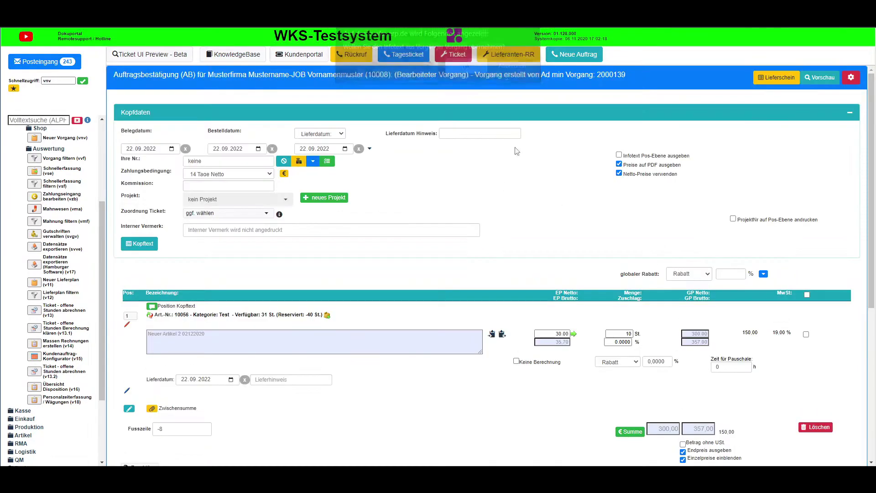
scroll(505, 239, down, 3)
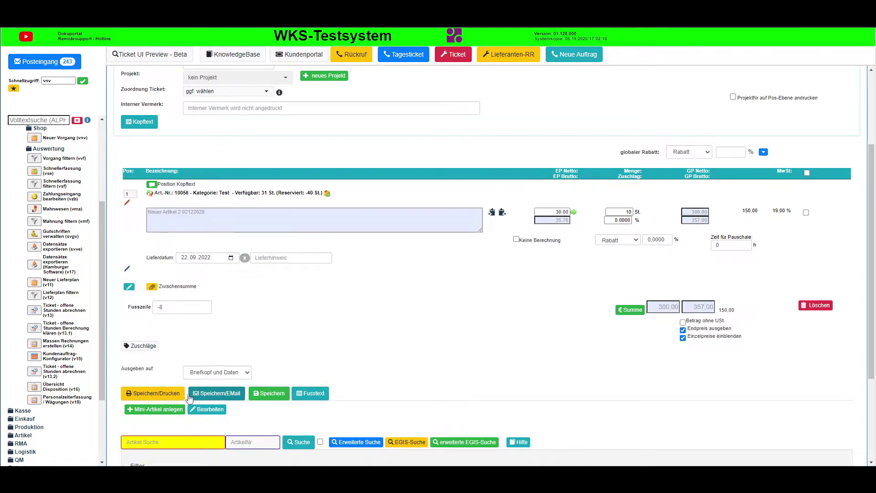
click(269, 393)
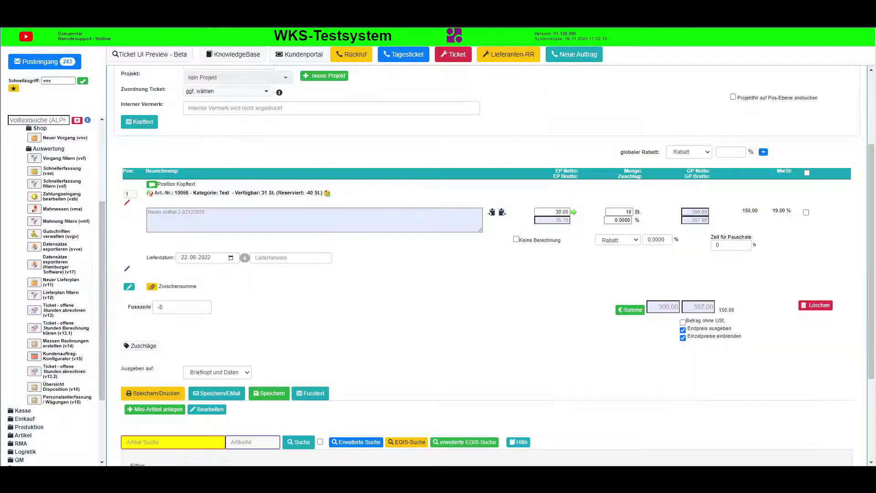
Open the transaction filter with the quick-access code vvf and search using the preset date range.
click(65, 13)
double_click(63, 82)
text(vvf)
key(Return)
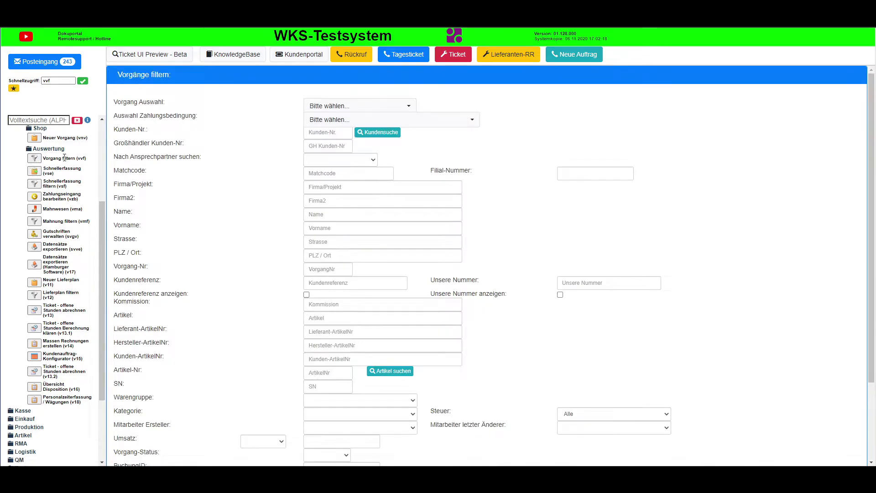
scroll(473, 238, down, 3)
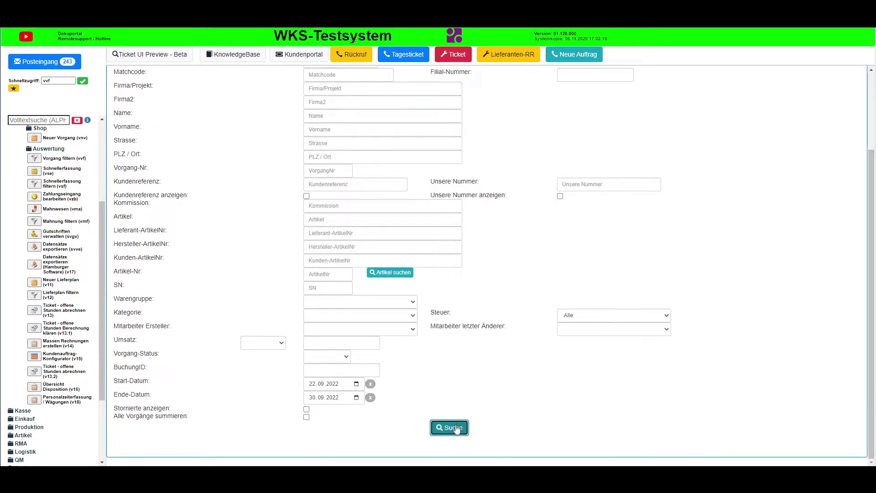
click(452, 426)
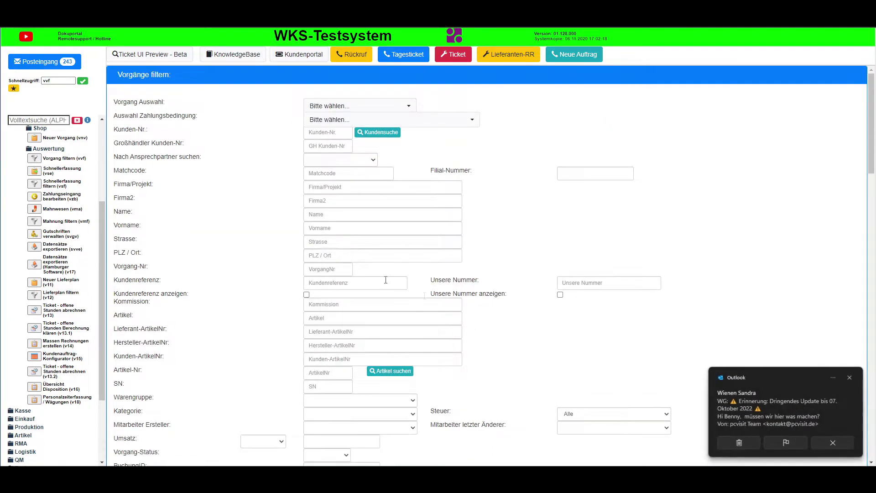
Dismiss the incoming e-mail notification and close all Outlook windows.
click(834, 450)
scroll(400, 286, down, 9)
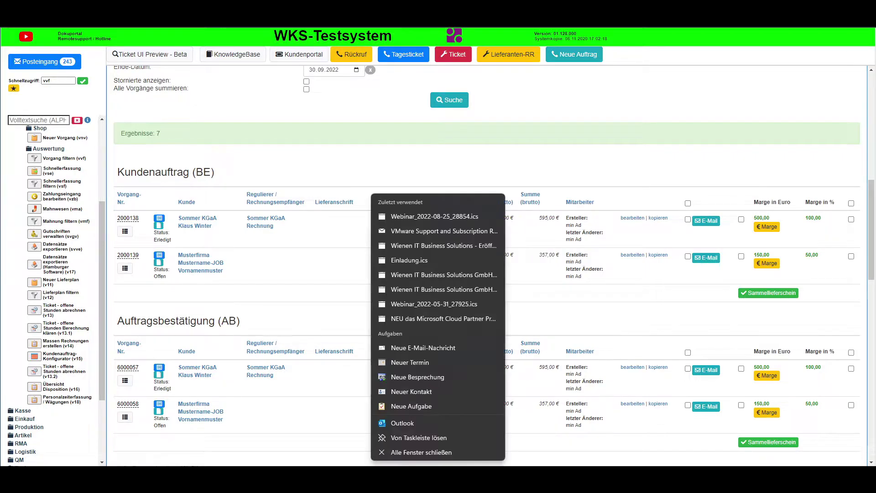
click(439, 453)
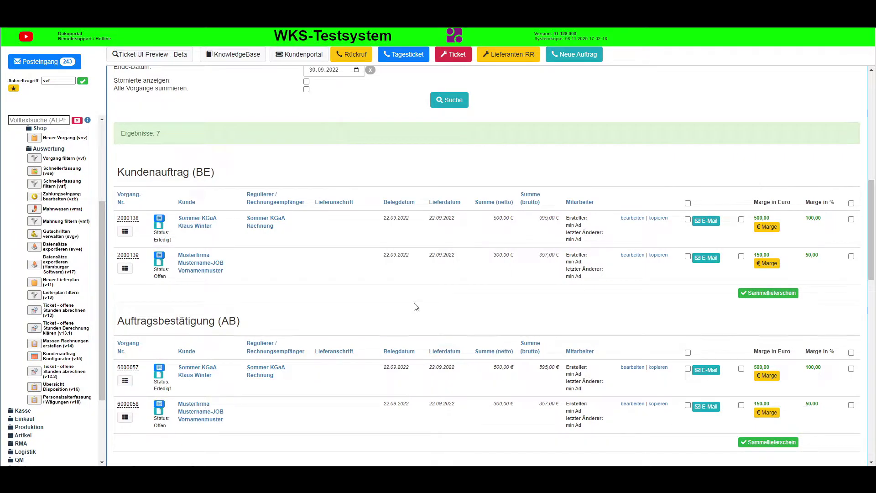
Open Musterfirma's Auftragsbestätigung for editing and change its transaction type to Abschlagszahlung (ABZ).
scroll(310, 299, down, 3)
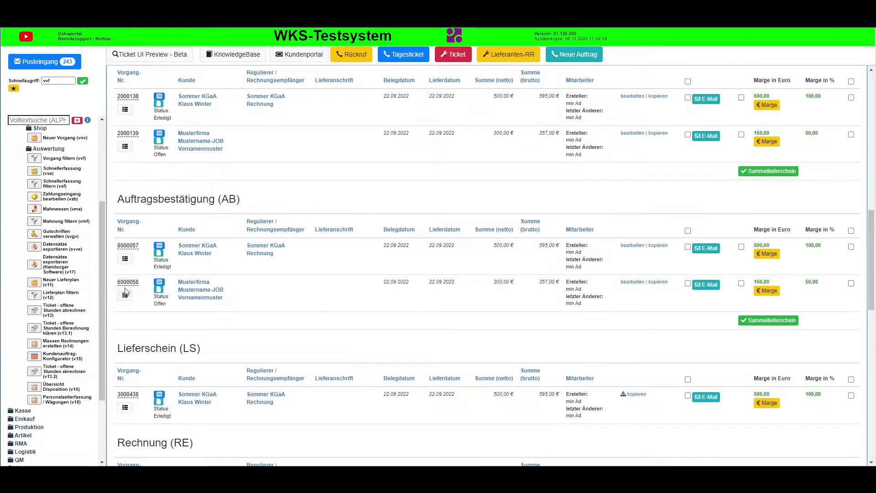
click(632, 282)
click(134, 70)
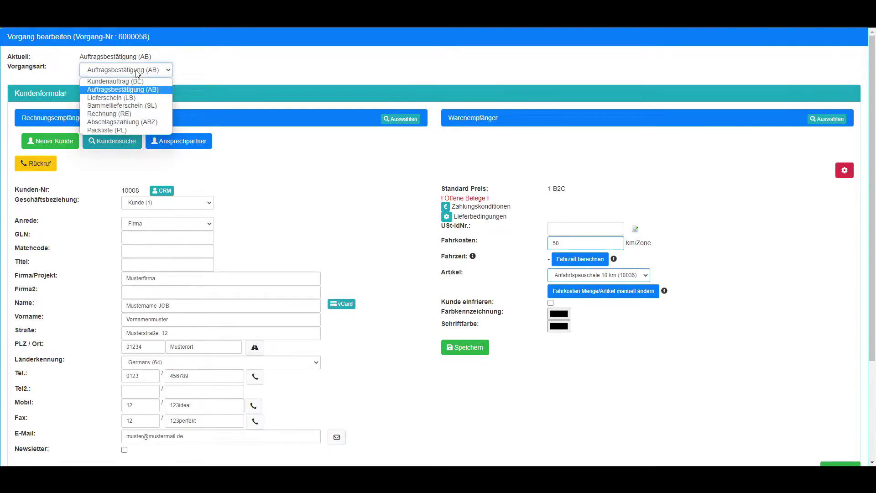
click(134, 122)
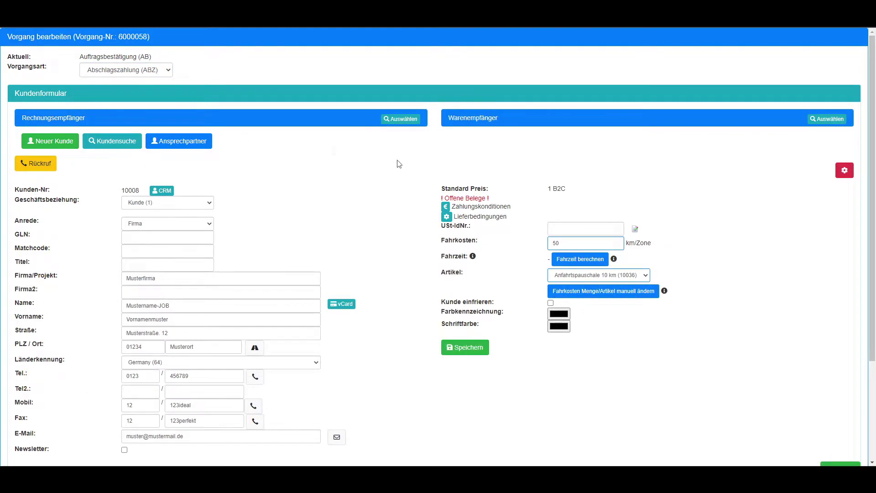
Continue to the Abschlagszahlung's positions, search the articles for dummy and add the Dummy article as a position.
scroll(400, 164, down, 3)
click(838, 337)
scroll(319, 155, down, 3)
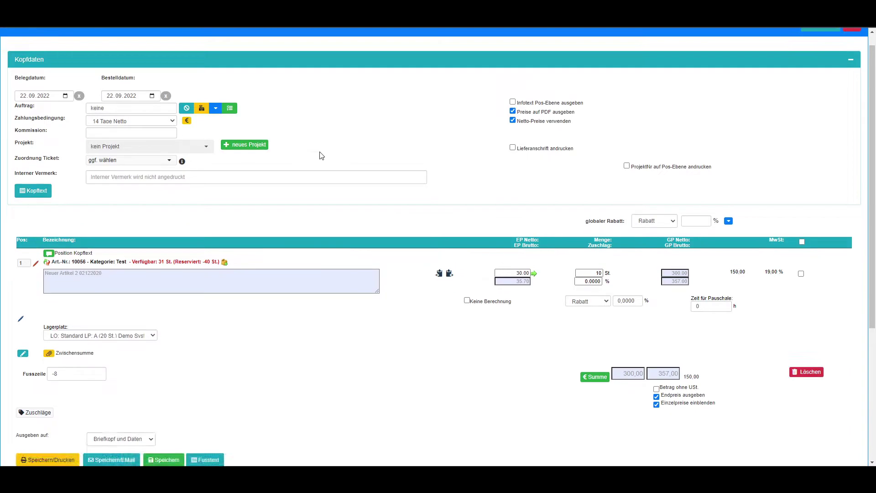
click(80, 401)
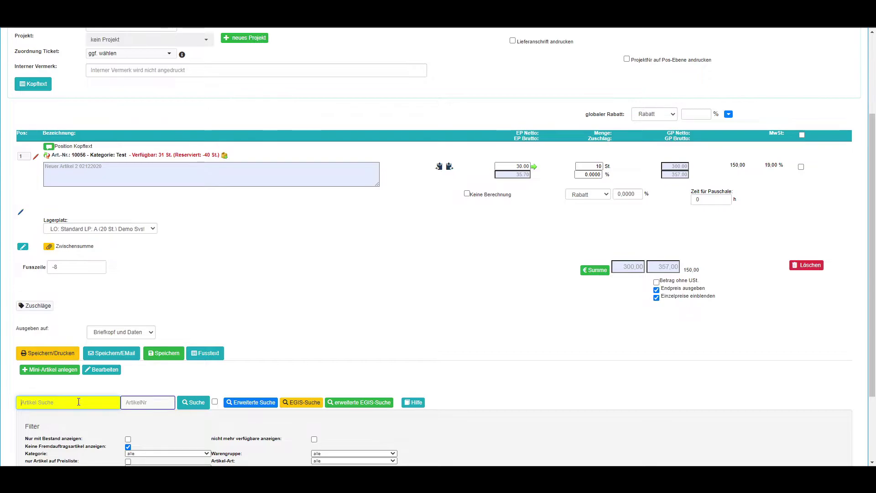
text(dummy)
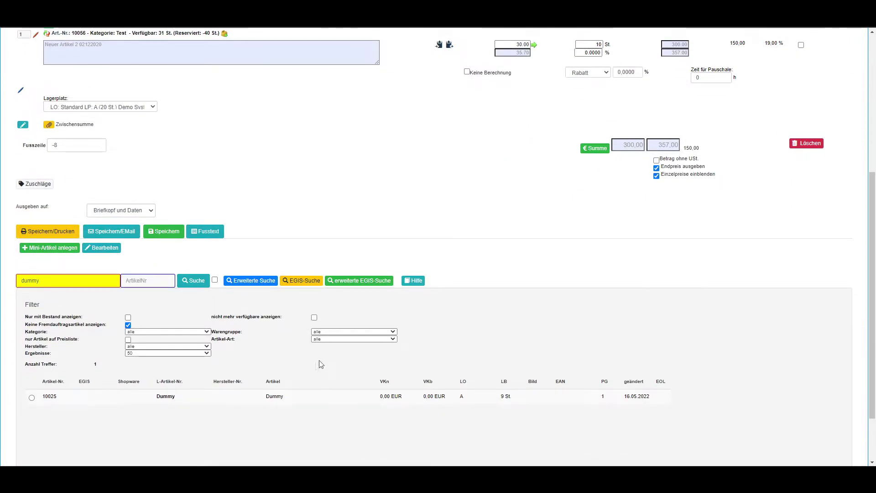
double_click(280, 400)
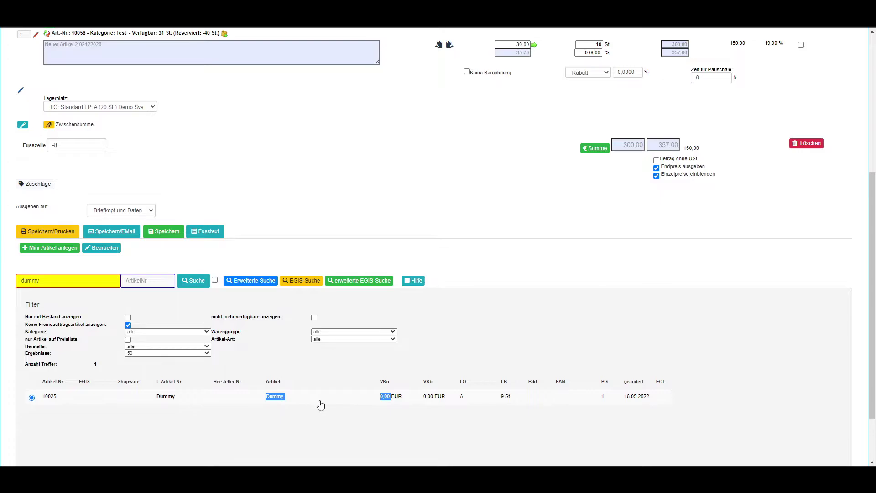
Replace the Dummy position's description with "Abschlagszahlung für AB" followed by the Auftragsbestätigung's transaction number.
scroll(315, 296, up, 3)
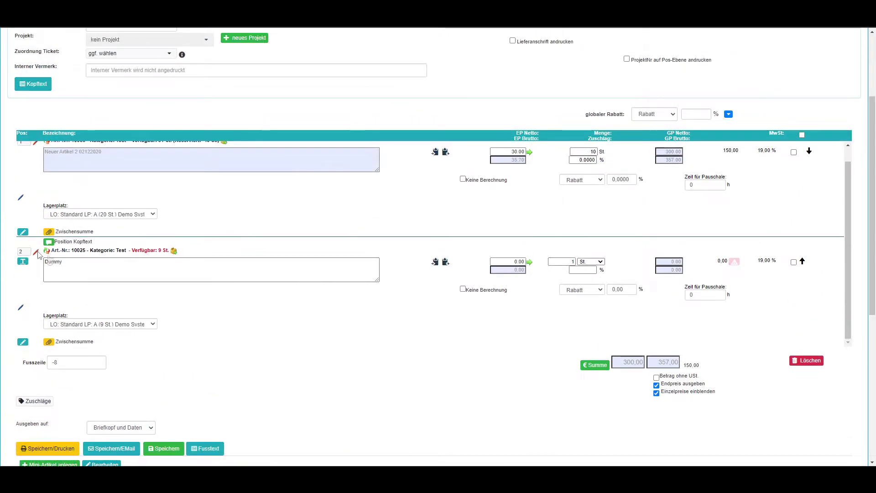
click(324, 278)
key(ctrl+a)
text(Absch)
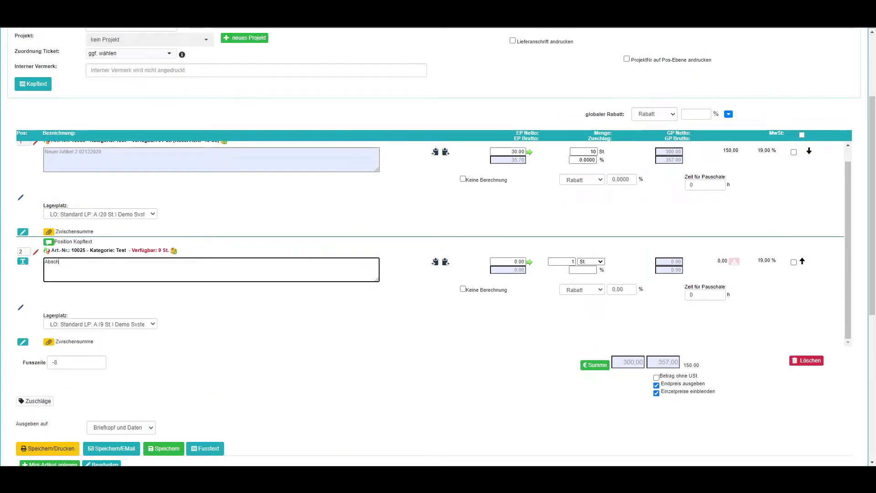
text(lagszahlung für AB)
scroll(421, 154, up, 3)
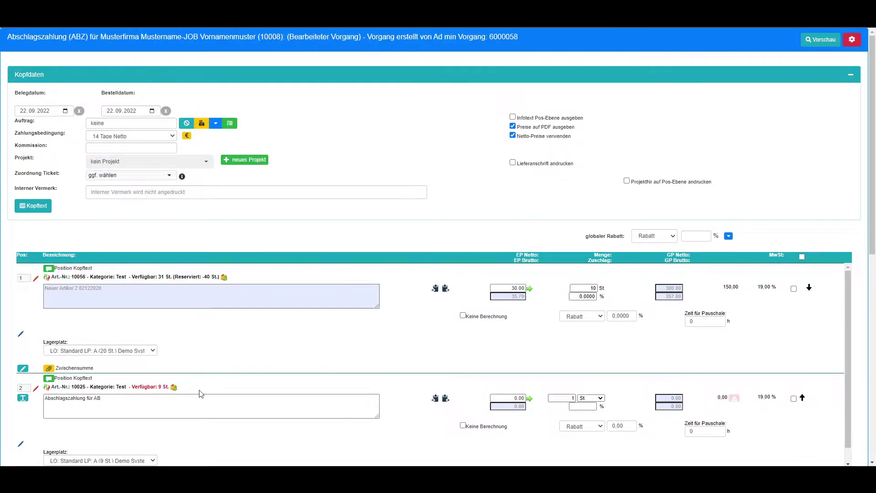
click(141, 402)
text(6000058)
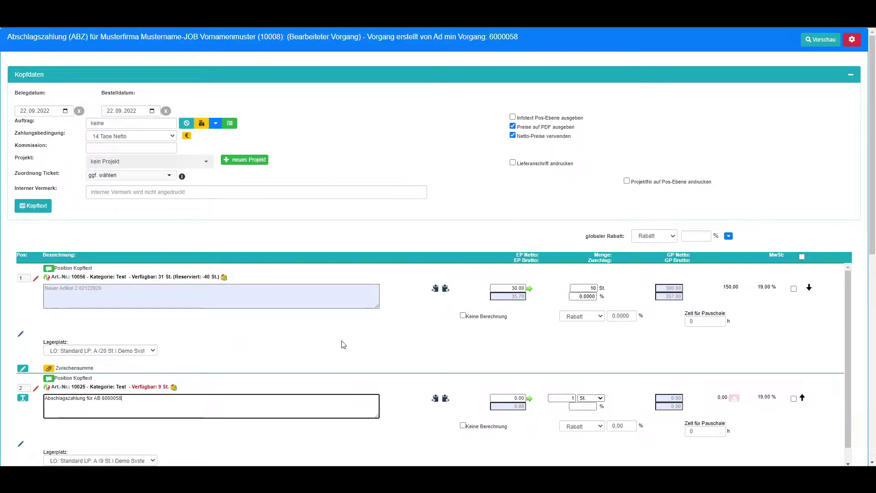
Set the Dummy position's net unit price to 300 and its Rabatt to 50 %.
click(681, 289)
click(511, 398)
click(568, 397)
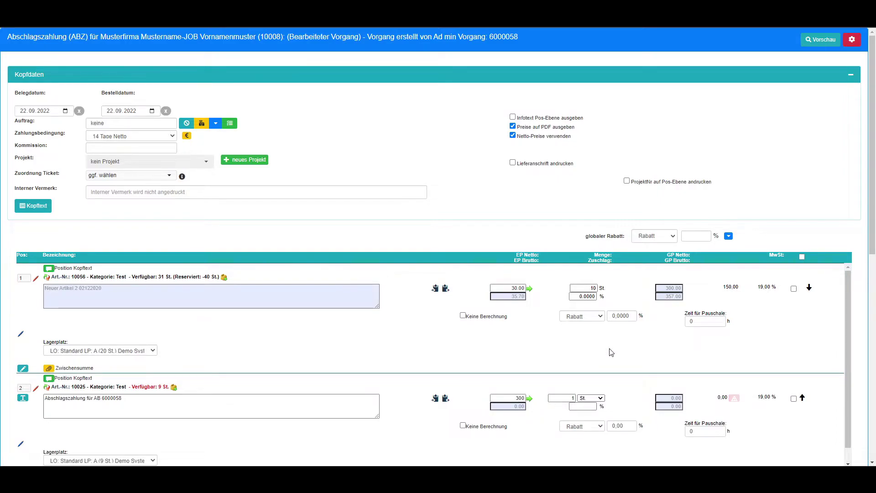
click(625, 426)
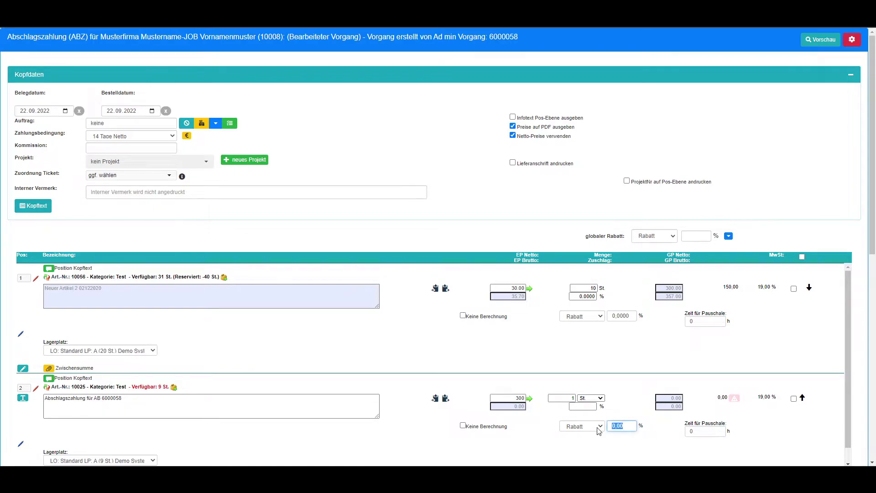
text(50)
click(599, 360)
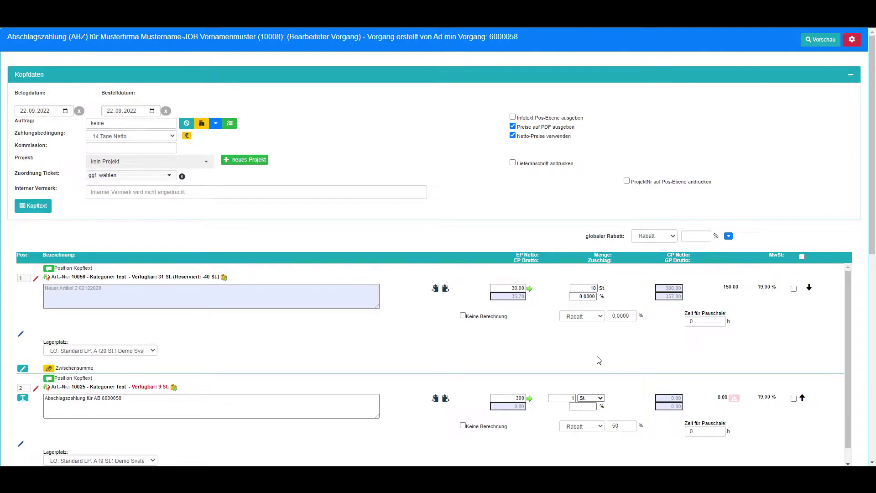
Change the Dummy position's Rabatt to 75 %.
double_click(622, 427)
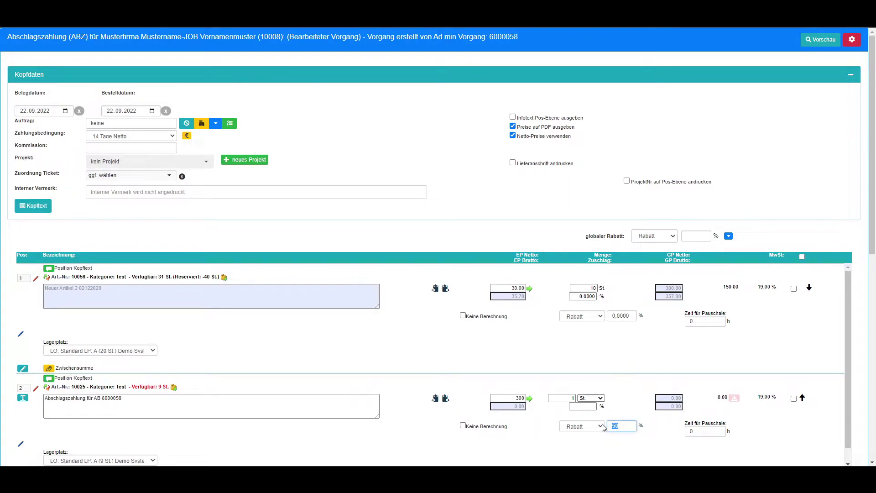
text(75)
click(637, 361)
Delete the original article position "Neuer Artikel 2 02122020" from the Abschlagszahlung.
click(794, 288)
scroll(863, 338, down, 4)
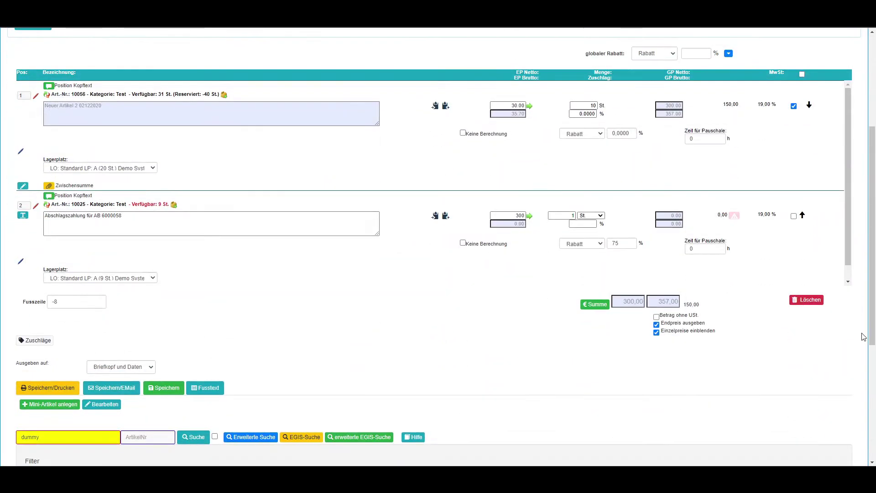
click(806, 300)
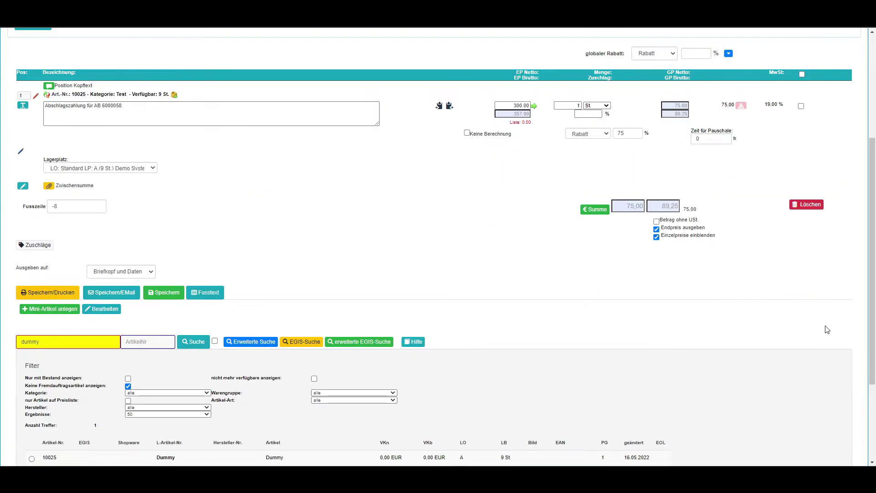
Save and print the Abschlagszahlung, and close its PDF preview.
scroll(559, 273, up, 1)
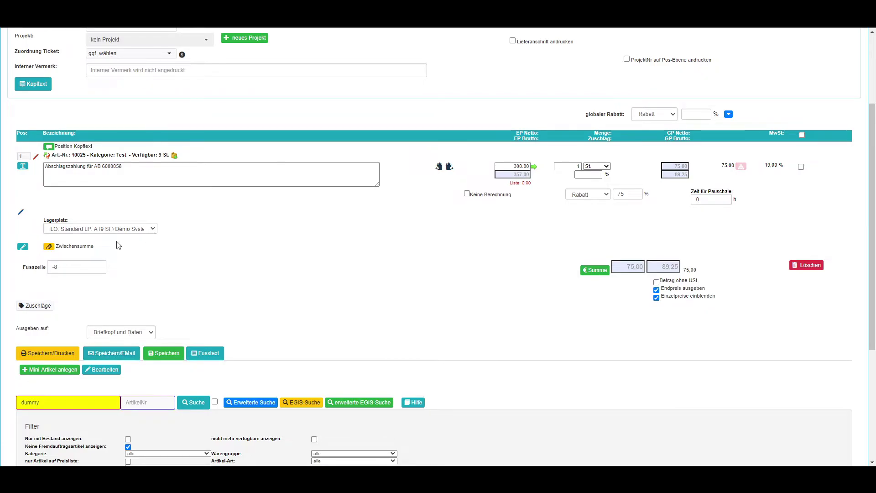
click(47, 352)
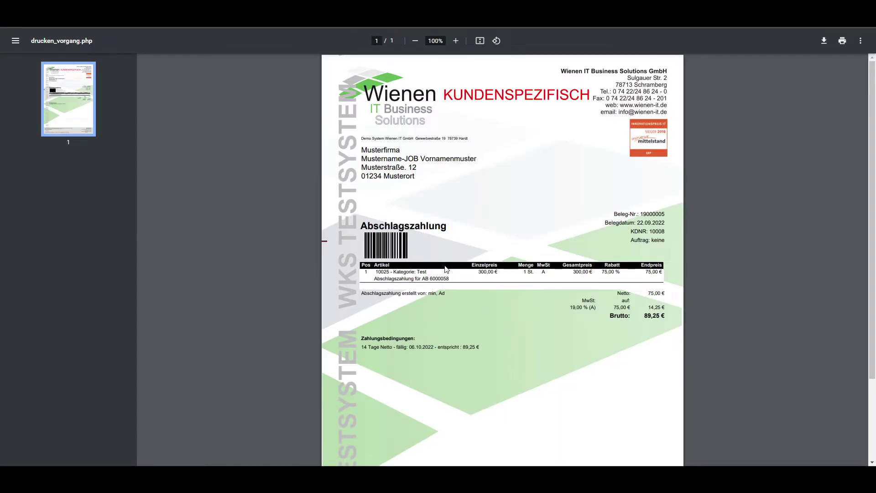
key(ctrl+w)
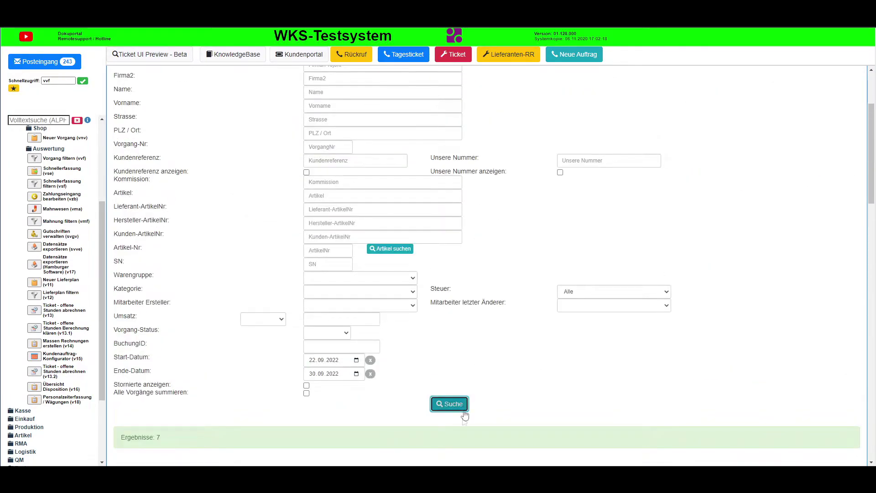
Rerun the transaction search, check the document and Belegfluss of Musterfirma's Abschlagszahlung, and return to the results.
click(450, 405)
scroll(545, 355, down, 6)
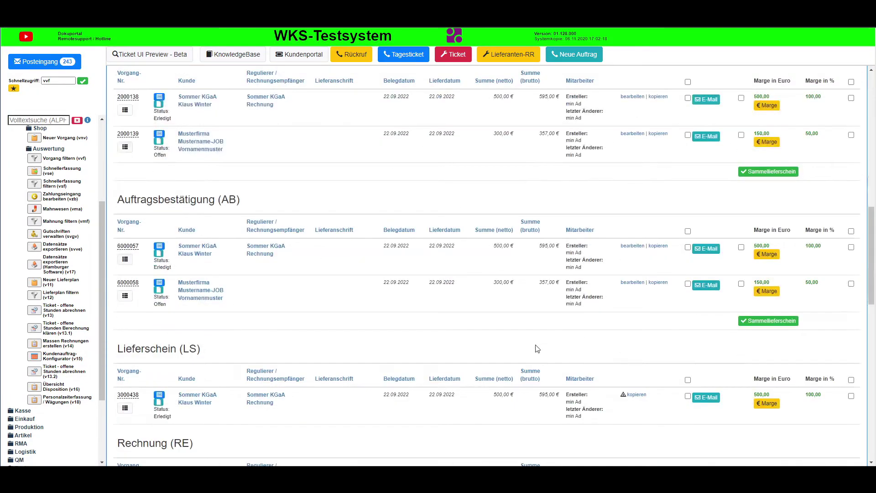
scroll(515, 335, down, 3)
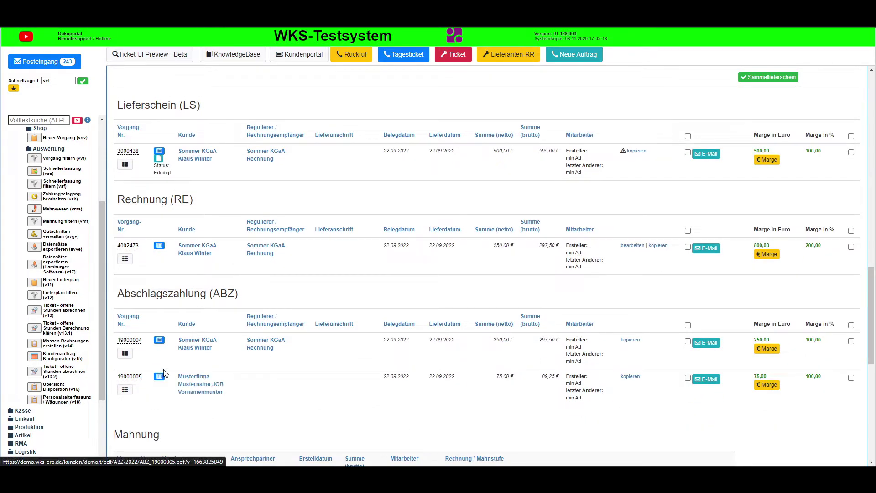
click(160, 377)
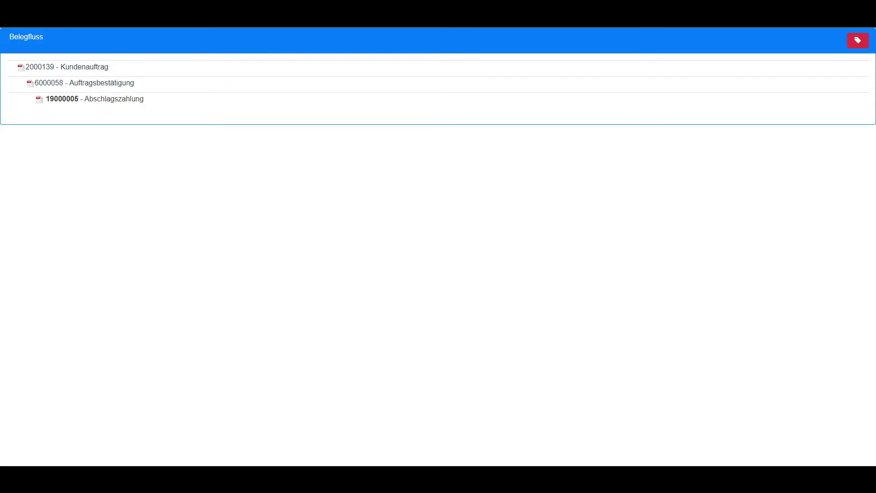
key(ctrl+w)
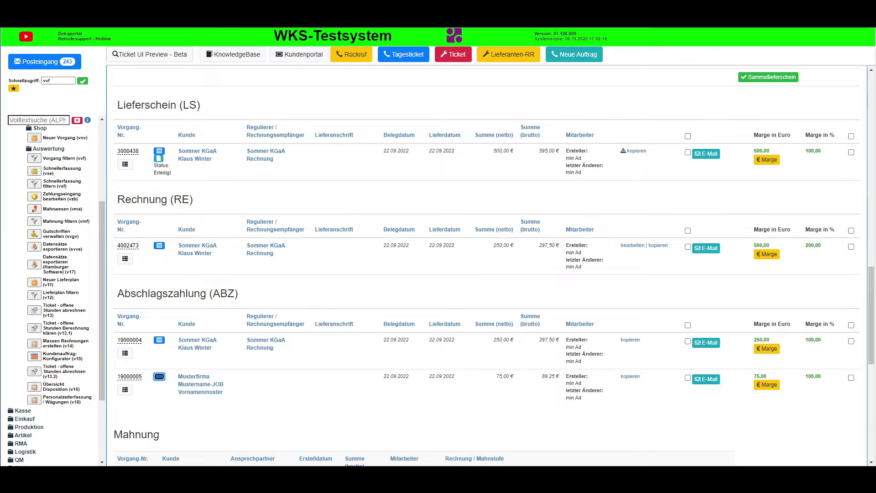
Open Musterfirma's Auftragsbestätigung for editing, change its transaction type to Lieferschein (LS) and continue to the positions.
scroll(353, 243, up, 5)
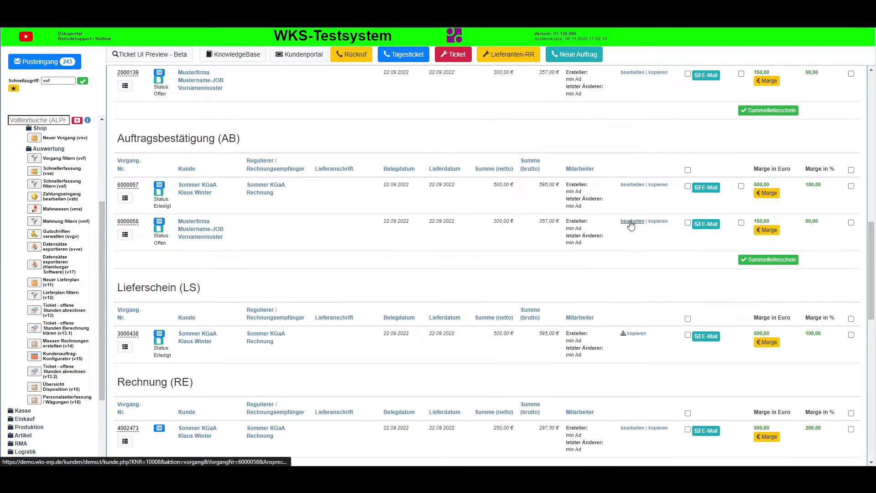
click(631, 222)
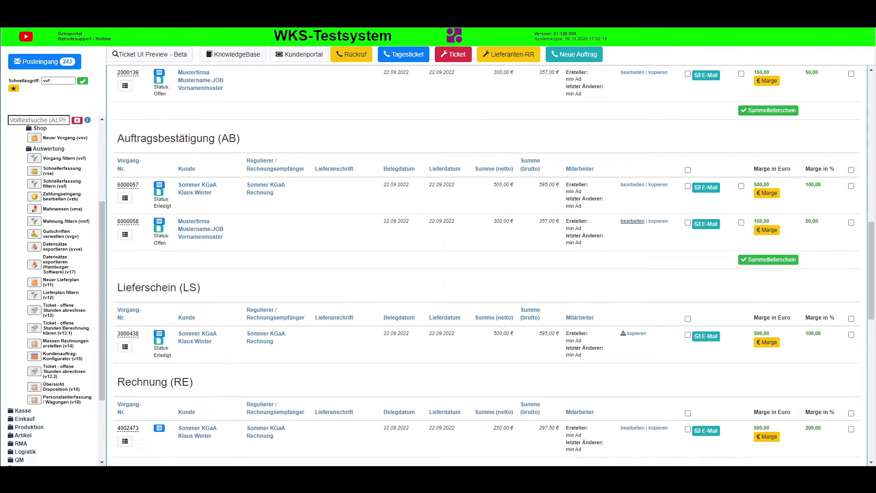
click(129, 71)
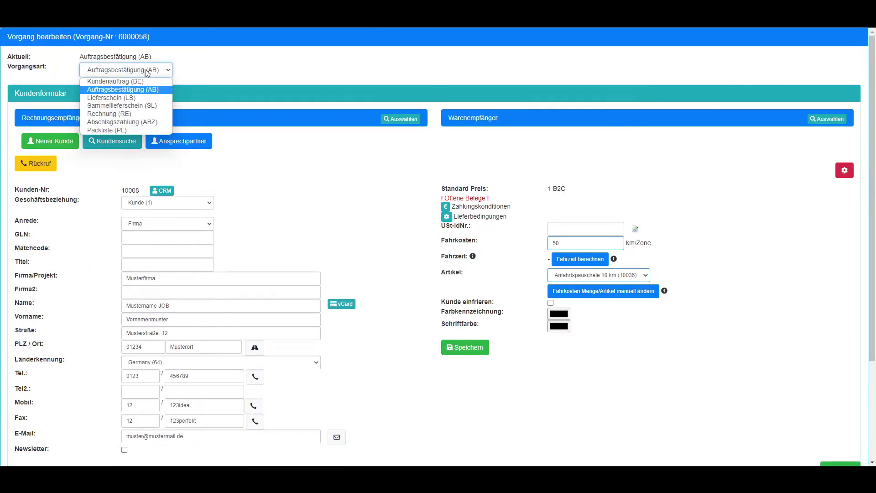
click(121, 99)
scroll(338, 160, down, 3)
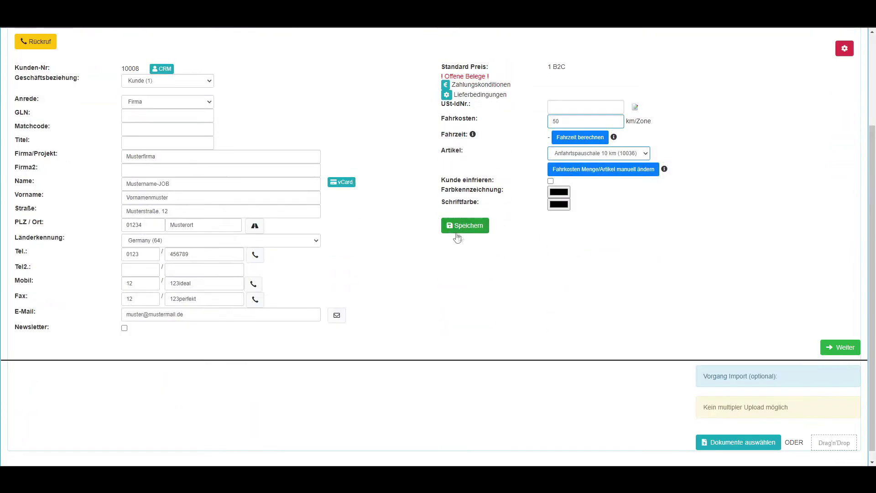
click(844, 348)
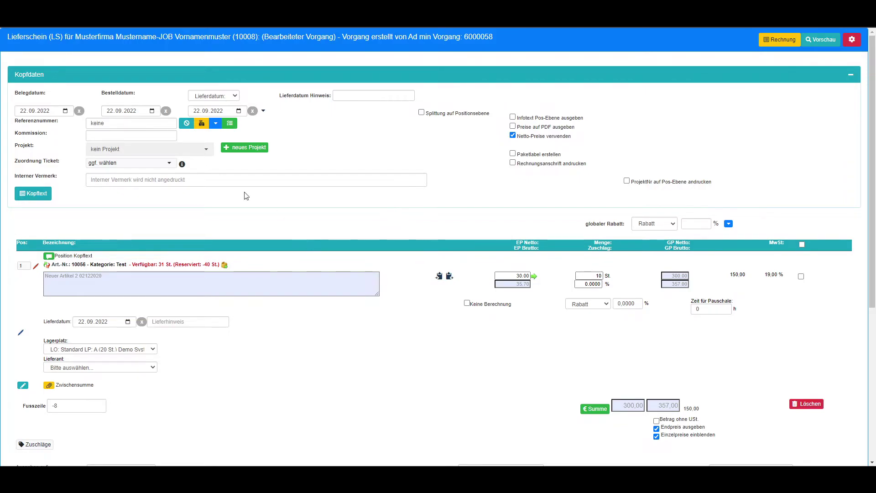
Choose Factoring Stuttgart as the position's Lieferant, save and print the Lieferschein, and close its PDF preview.
scroll(174, 228, down, 1)
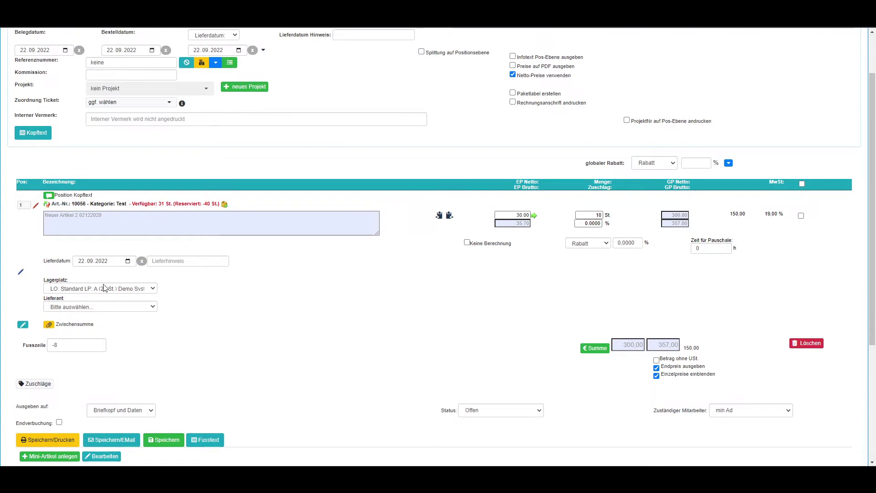
click(117, 306)
click(103, 322)
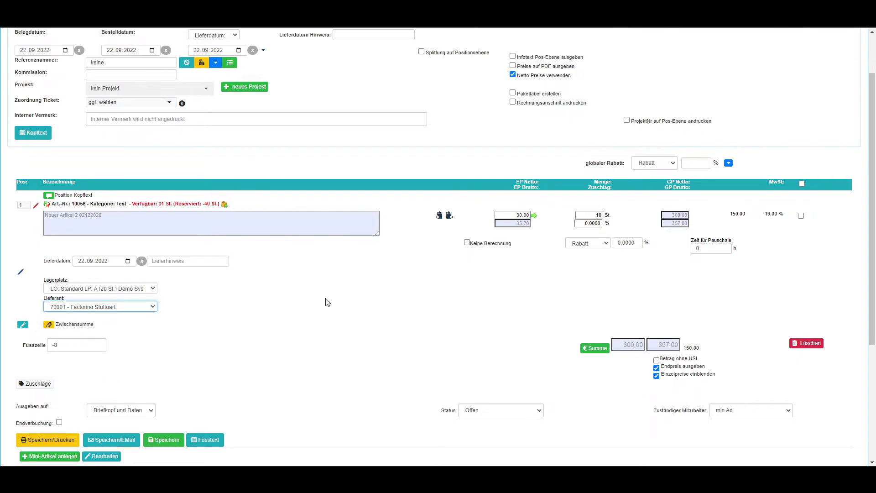
click(51, 439)
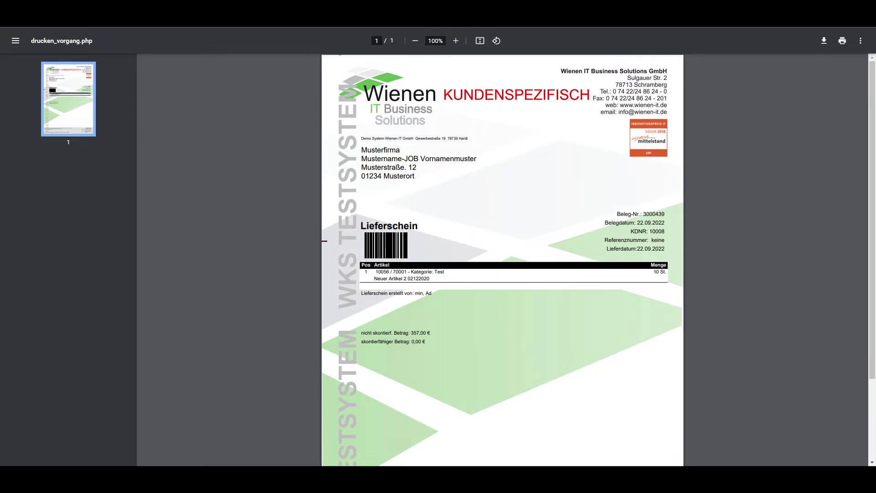
key(ctrl+w)
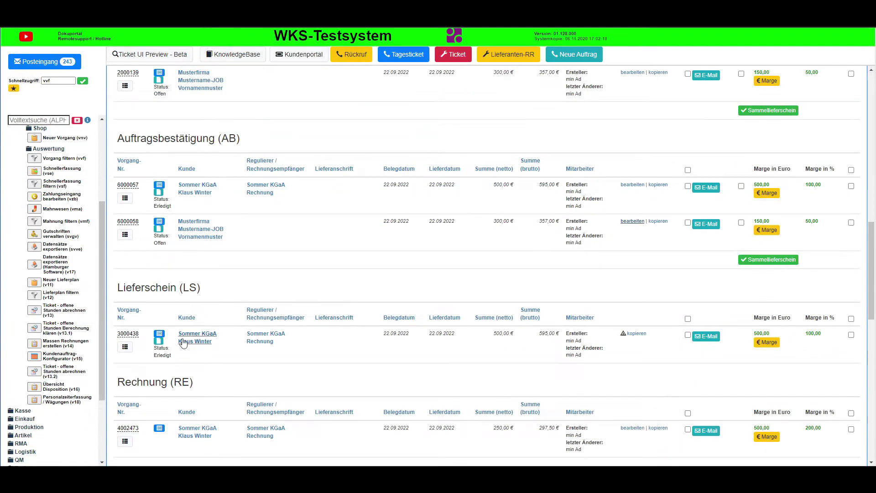
Open the document of Musterfirma's Auftragsbestätigung from the search results.
click(159, 223)
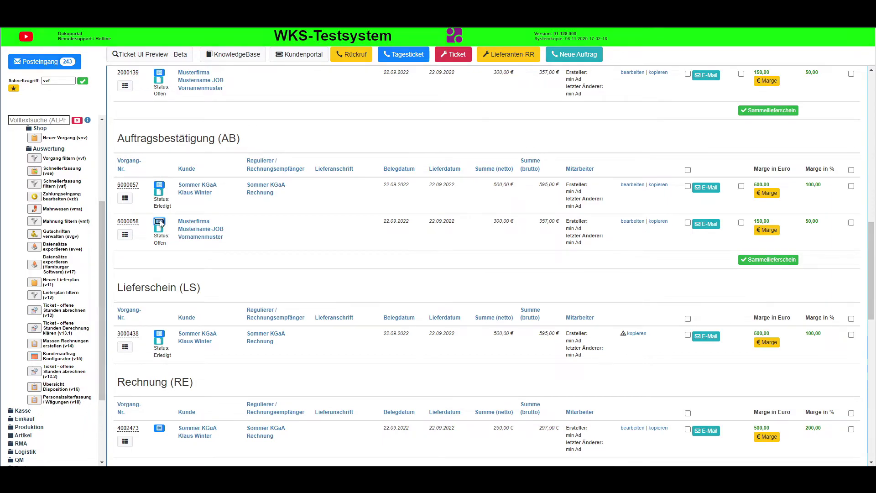